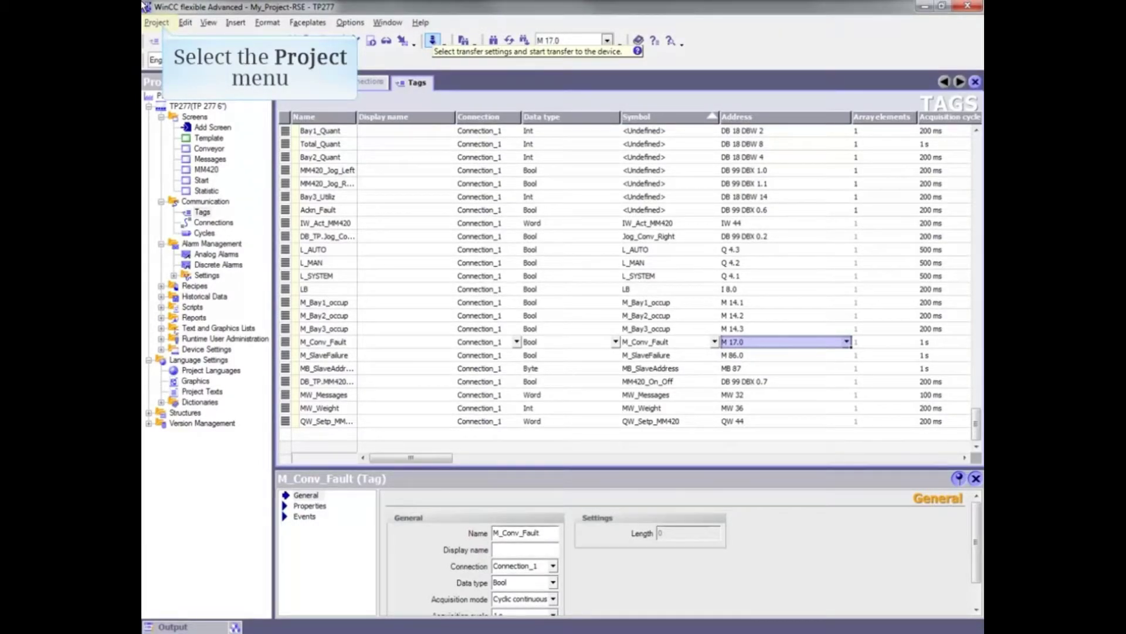
# Step: Open the Project menu to reach the Compiler submenu
pyautogui.click(162, 25)
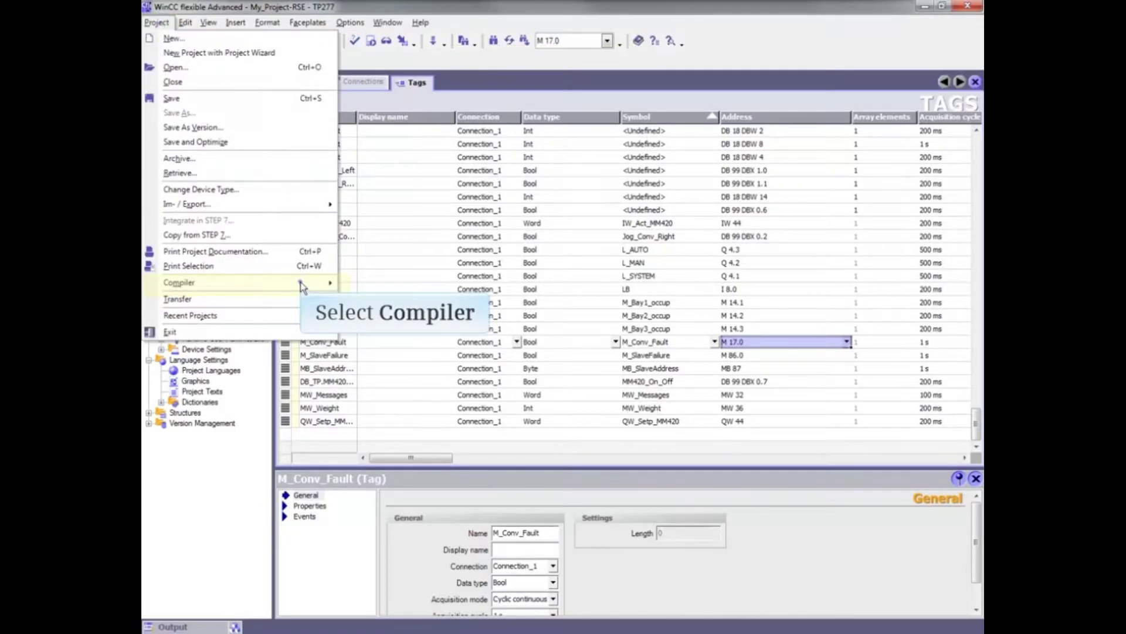
pyautogui.moveTo(179, 283)
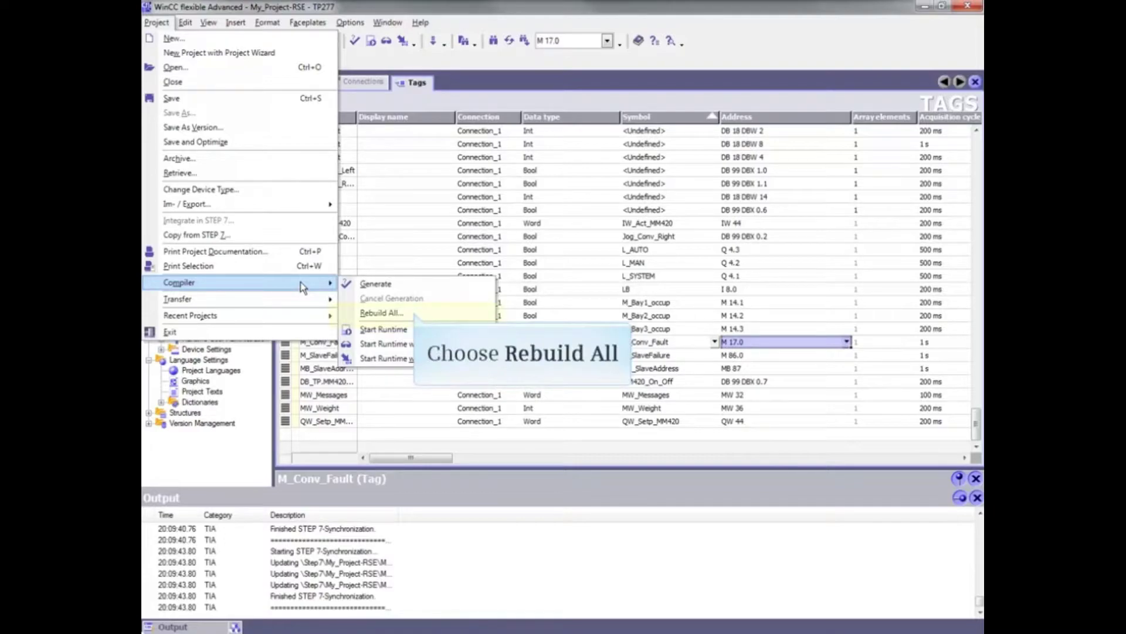
# Step: Run Rebuild All so the project compiles with 0 errors and 0 warnings
pyautogui.click(414, 316)
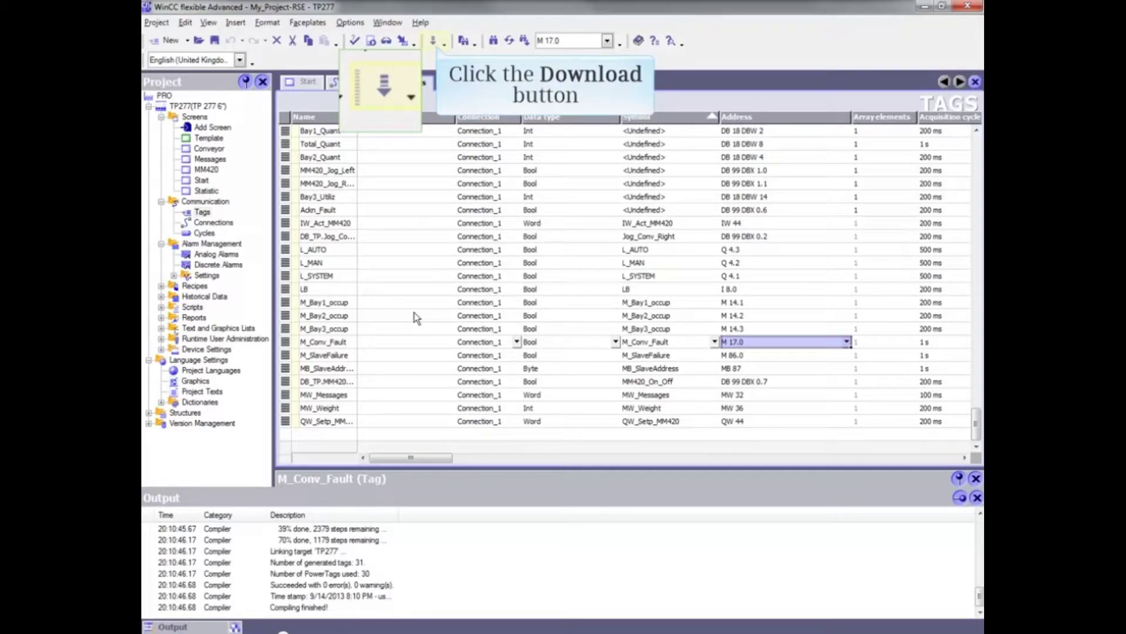
# Step: Open the TP277 transfer settings and switch the transfer mode from MPI/DP to Ethernet
pyautogui.click(436, 41)
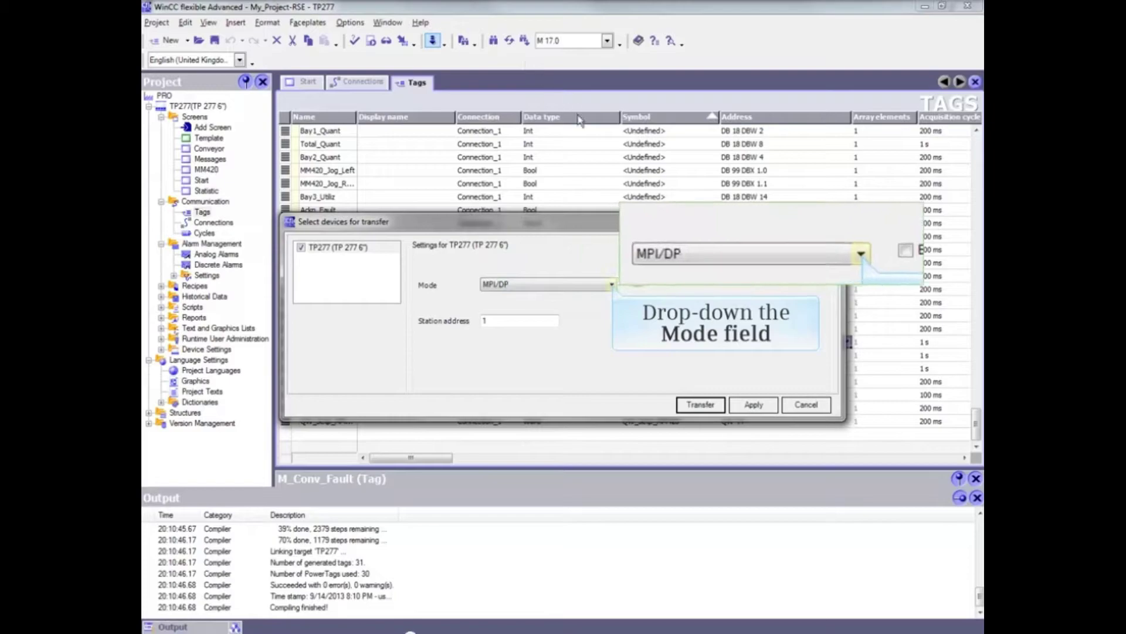
pyautogui.click(612, 284)
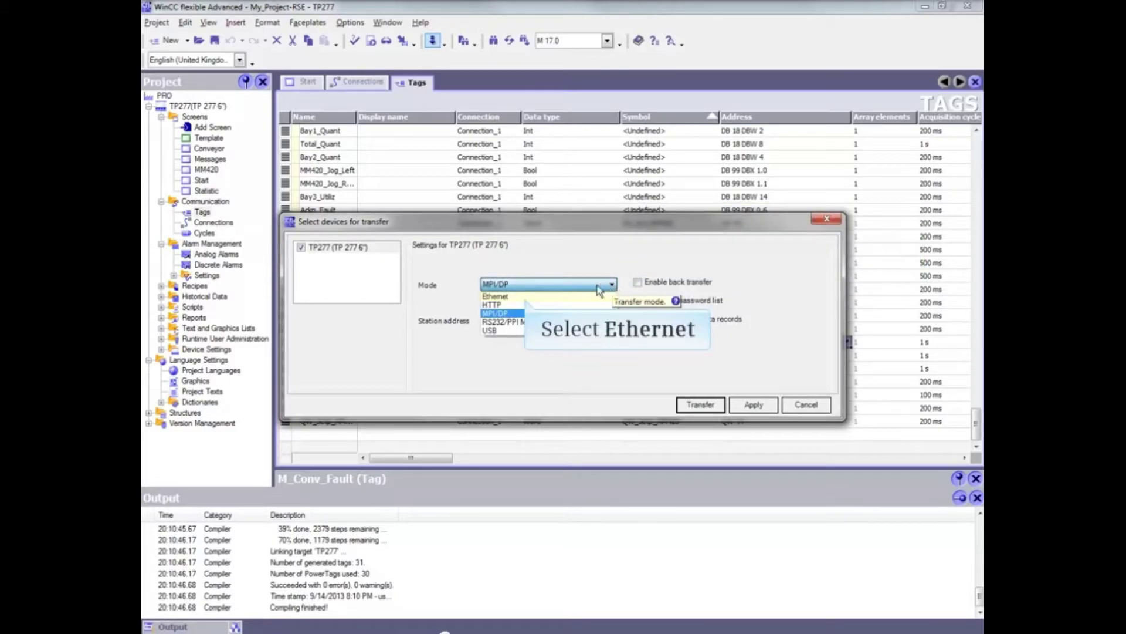
pyautogui.click(502, 297)
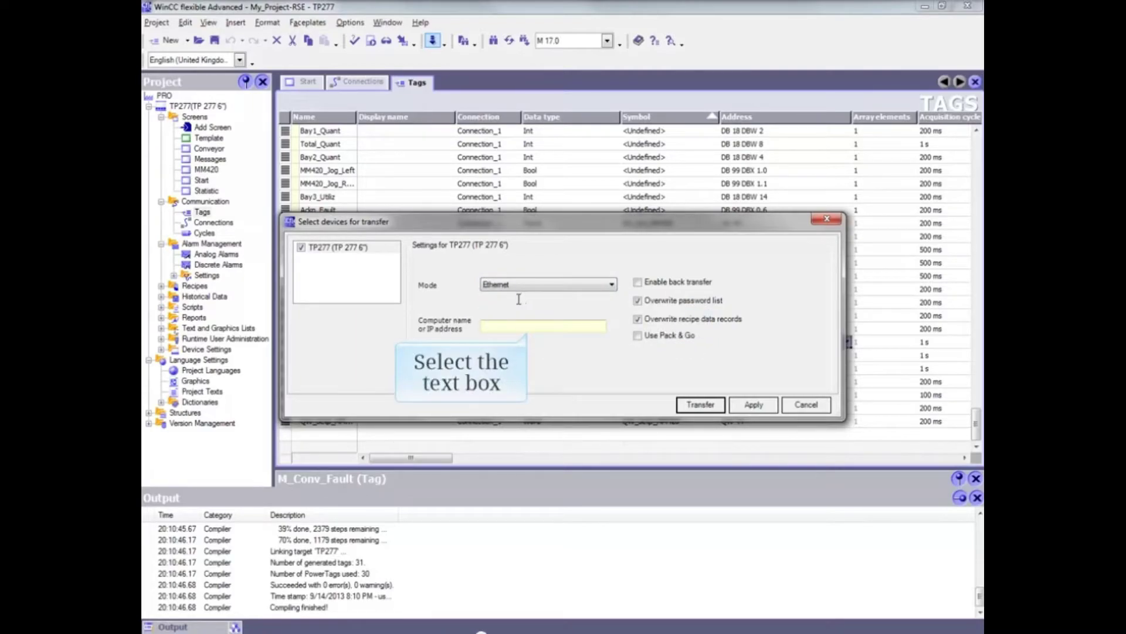
# Step: Begin entering the panel IP address 192.168.111.101 in the Computer name or IP address box
pyautogui.click(505, 327)
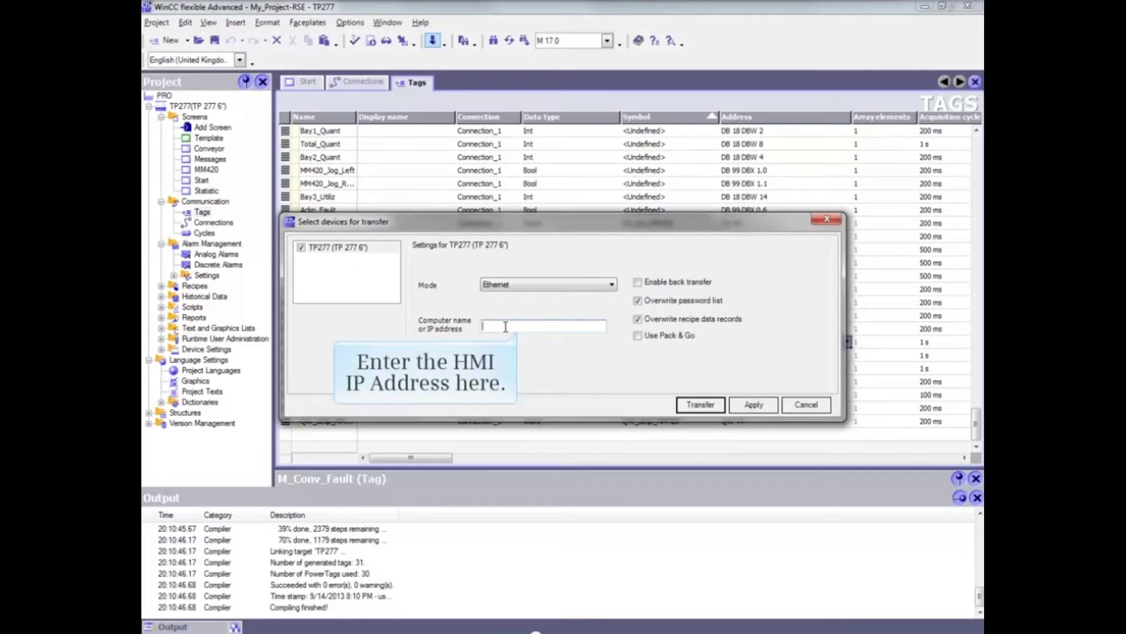
pyautogui.write('192')
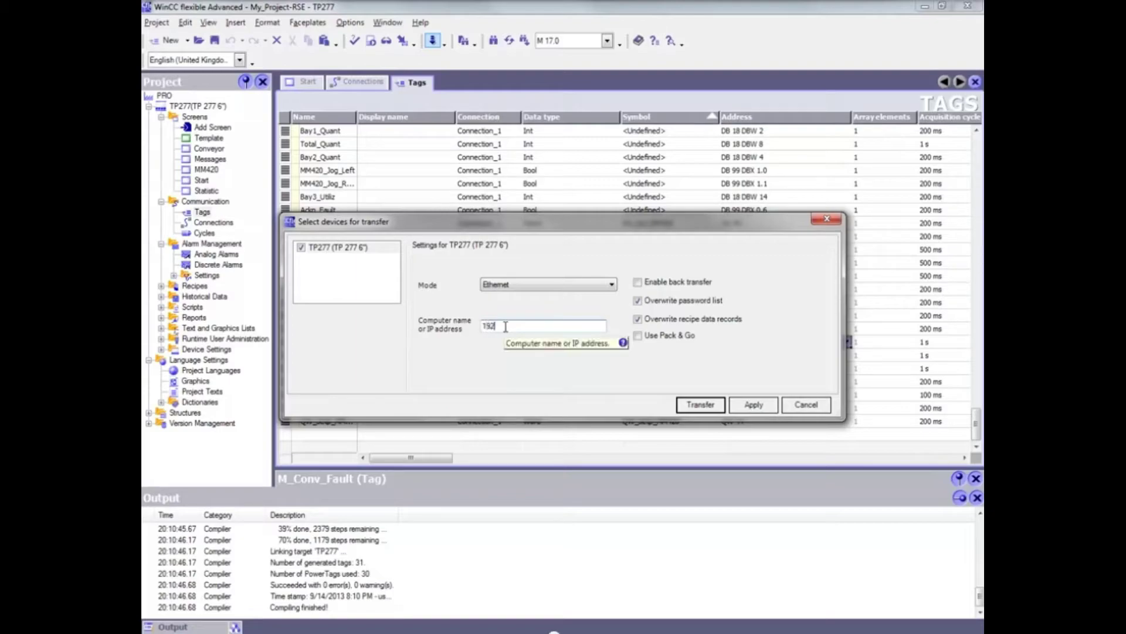
pyautogui.write('.168')
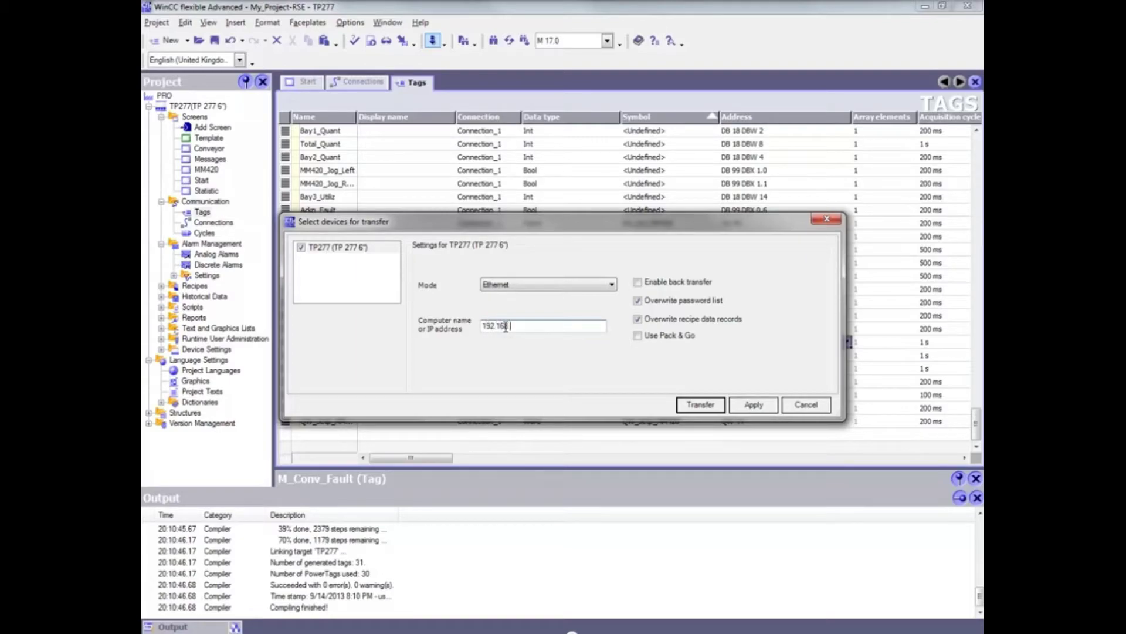
pyautogui.write('.111.')
pyautogui.write('101')
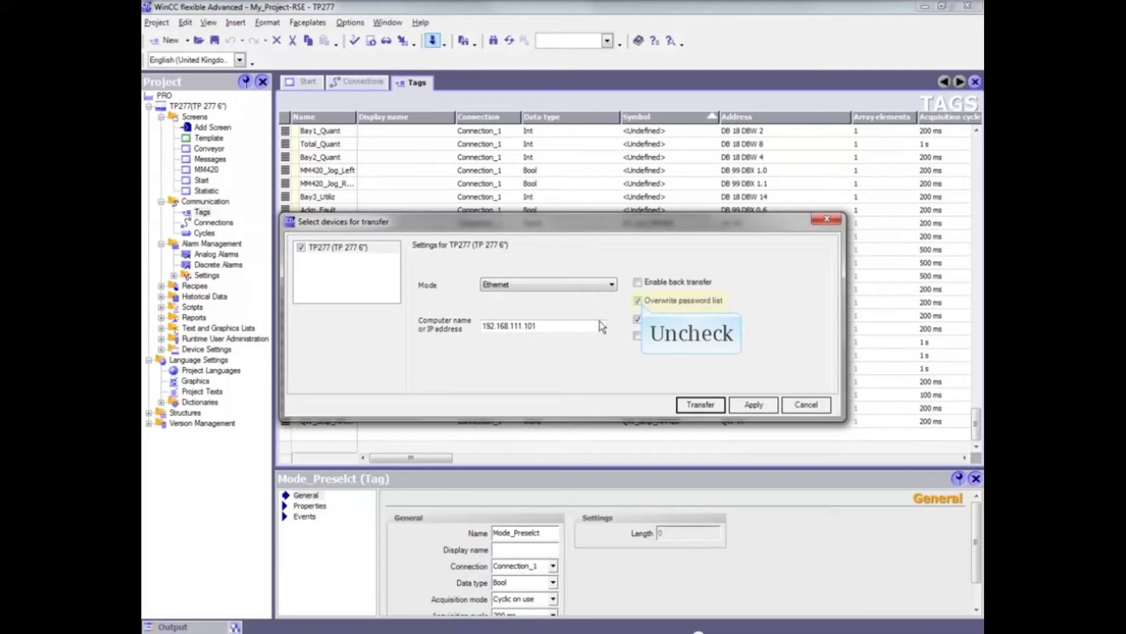
# Step: Uncheck Overwrite password list and Overwrite recipe data records for the TP277
pyautogui.click(637, 301)
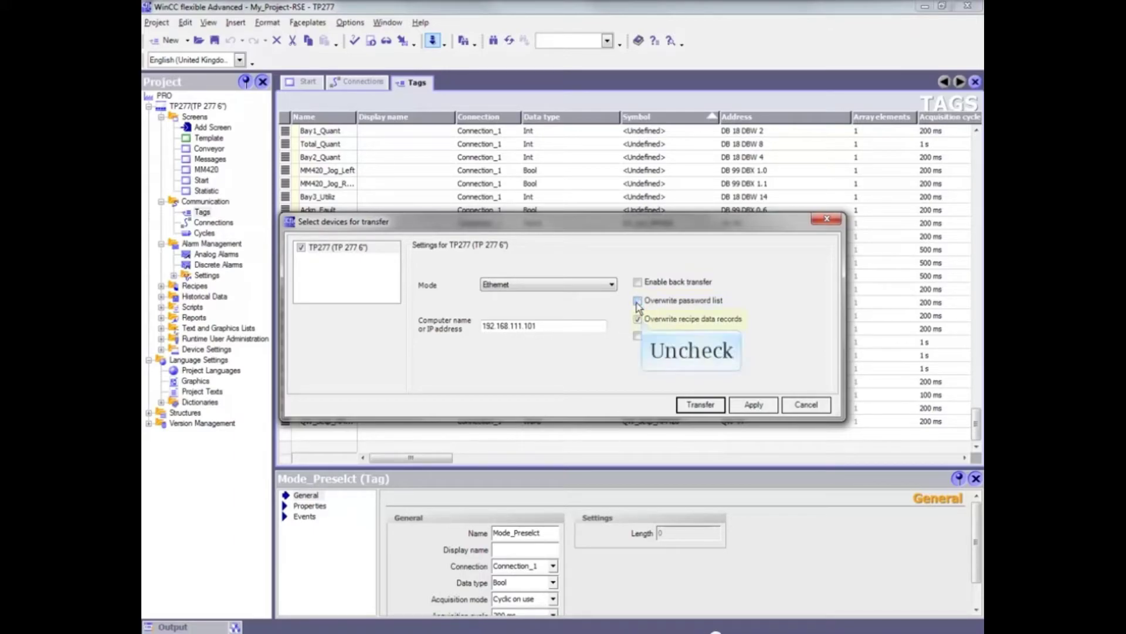
pyautogui.click(637, 319)
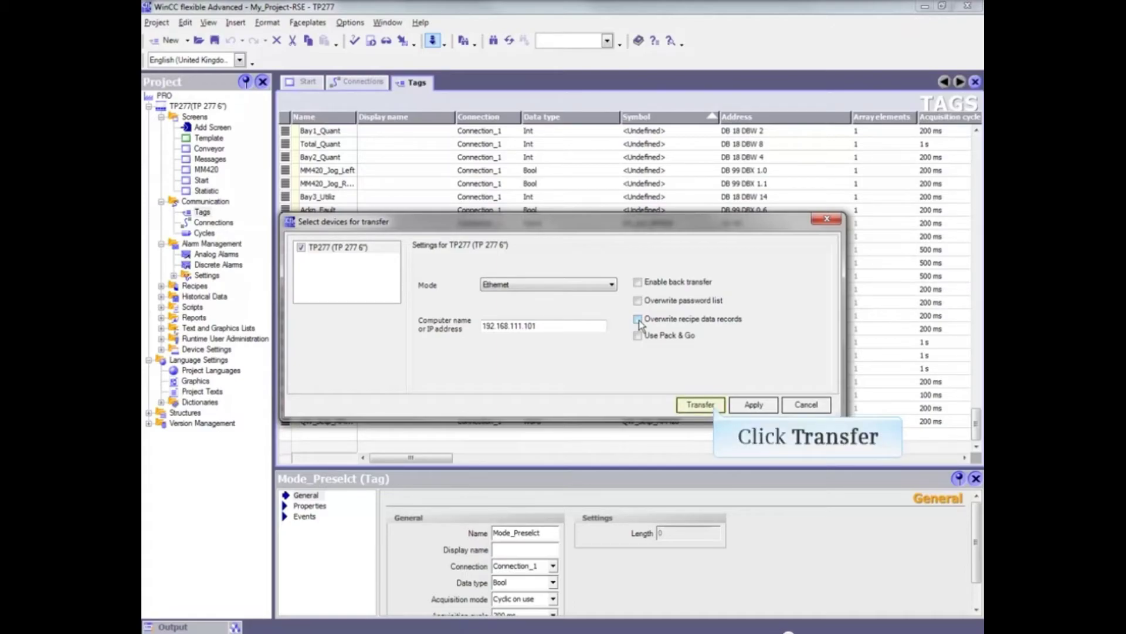
# Step: Start the Ethernet transfer of the project to the TP277
pyautogui.click(701, 405)
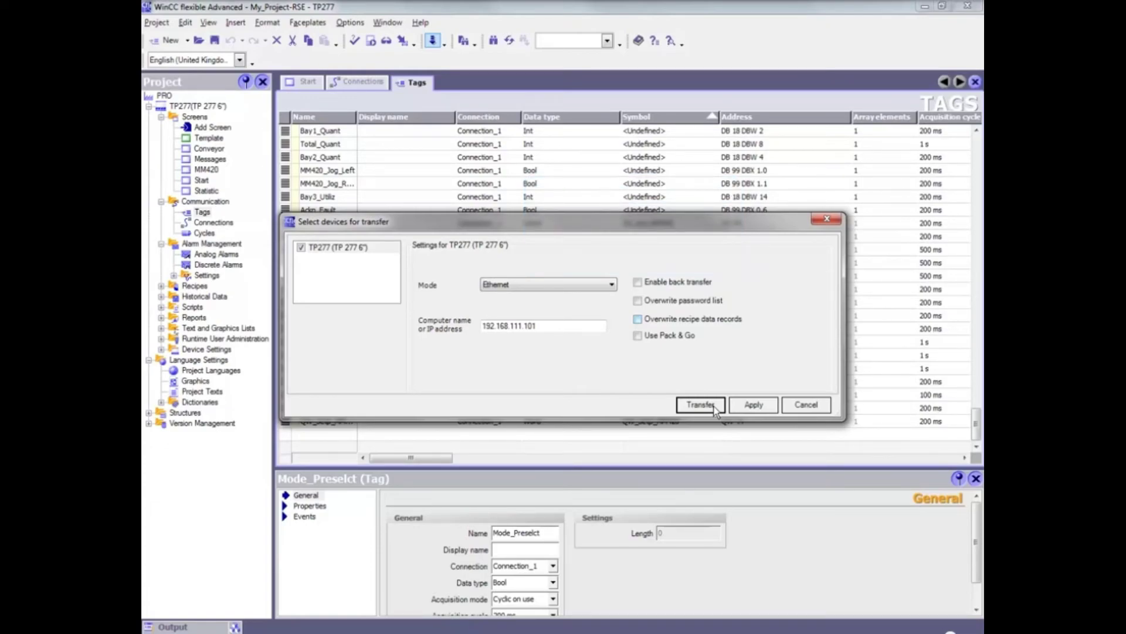
# Step: Confirm the transfer so the download to the TP277 starts connecting
pyautogui.click(701, 405)
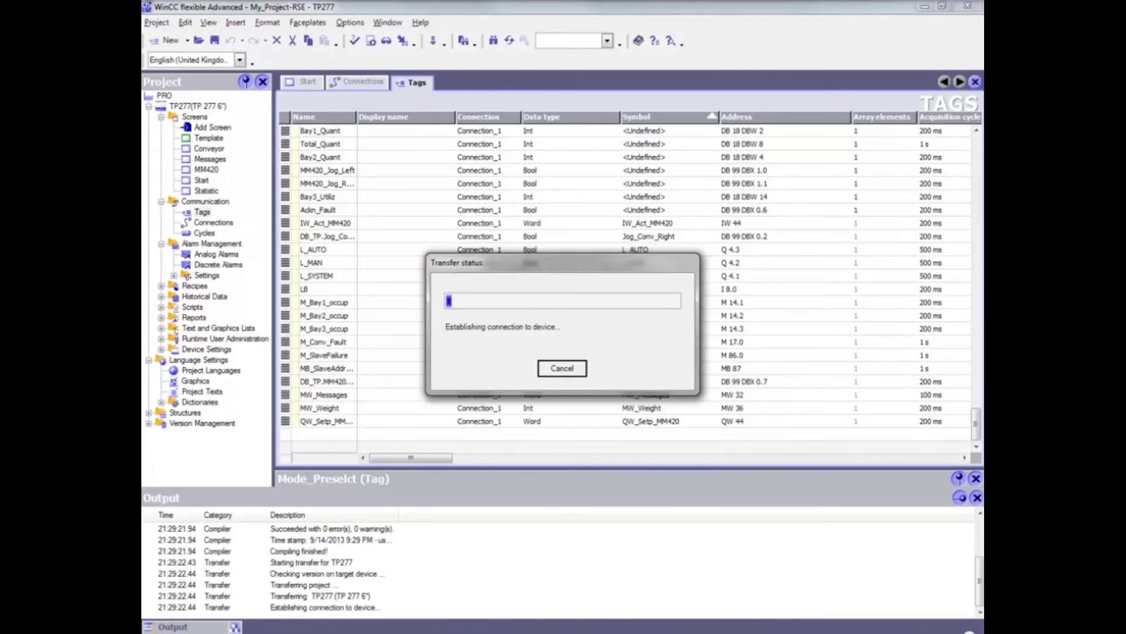